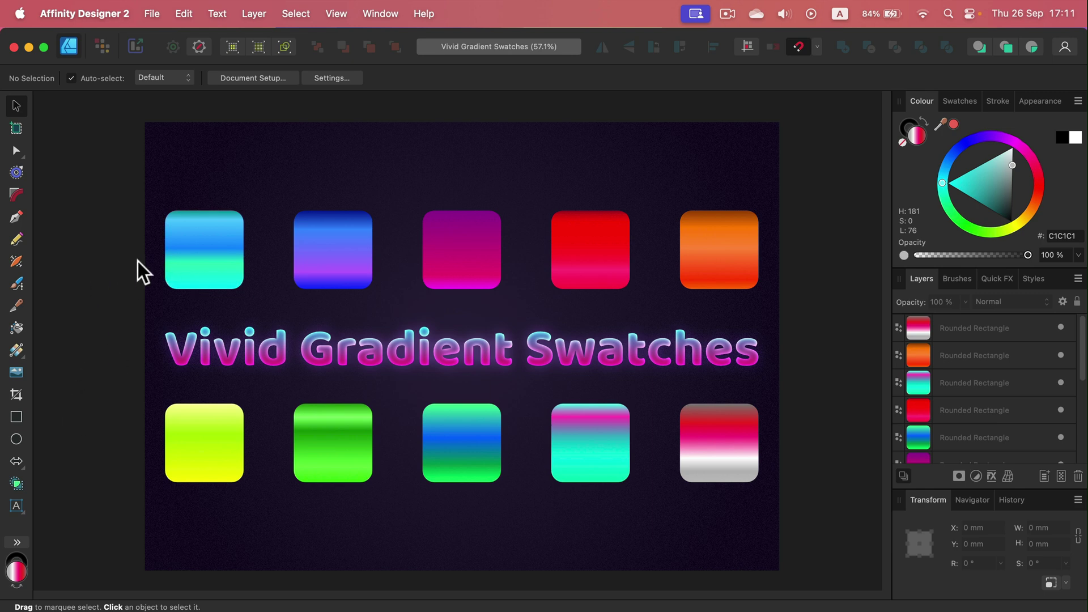
- Select the cyan-blue square, then bring up the Swatches panel's palette options menu
click(220, 248)
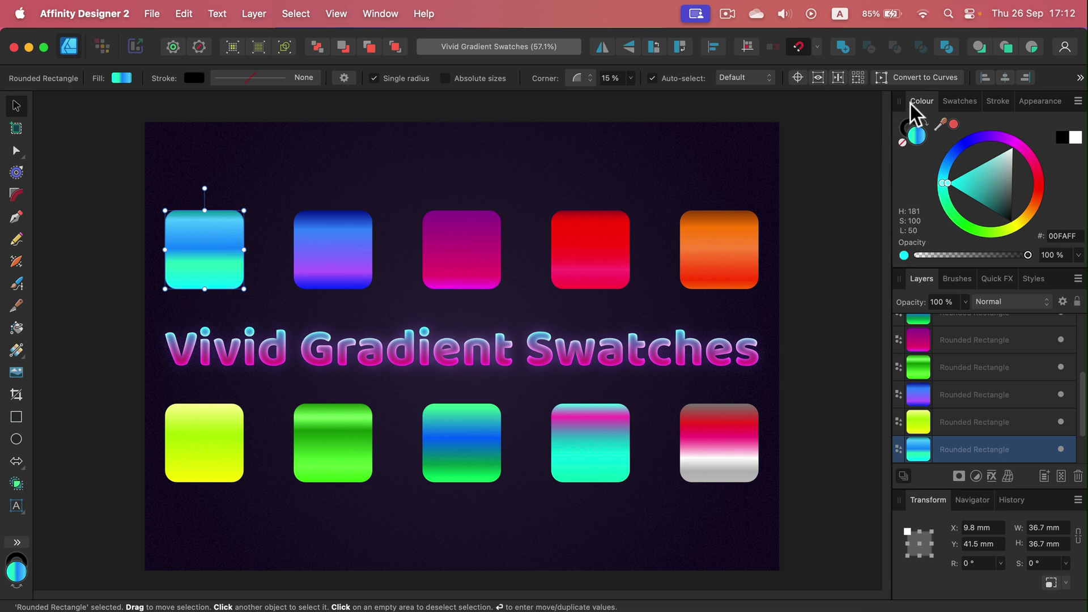
click(972, 103)
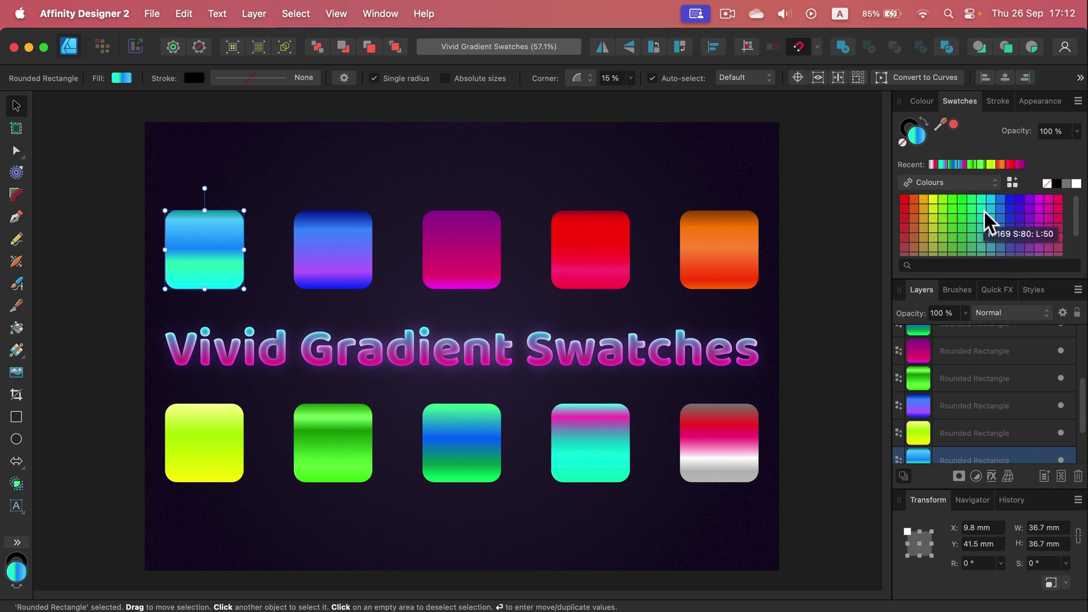
click(1079, 101)
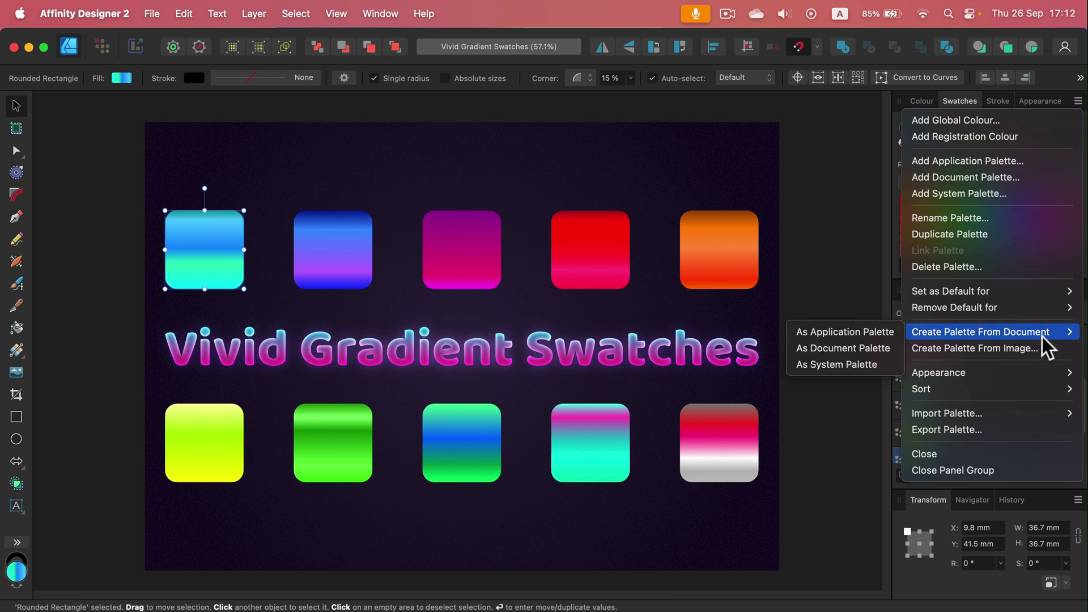
- Create a document palette named 'Vivid Gradients' and make it the active palette
click(996, 176)
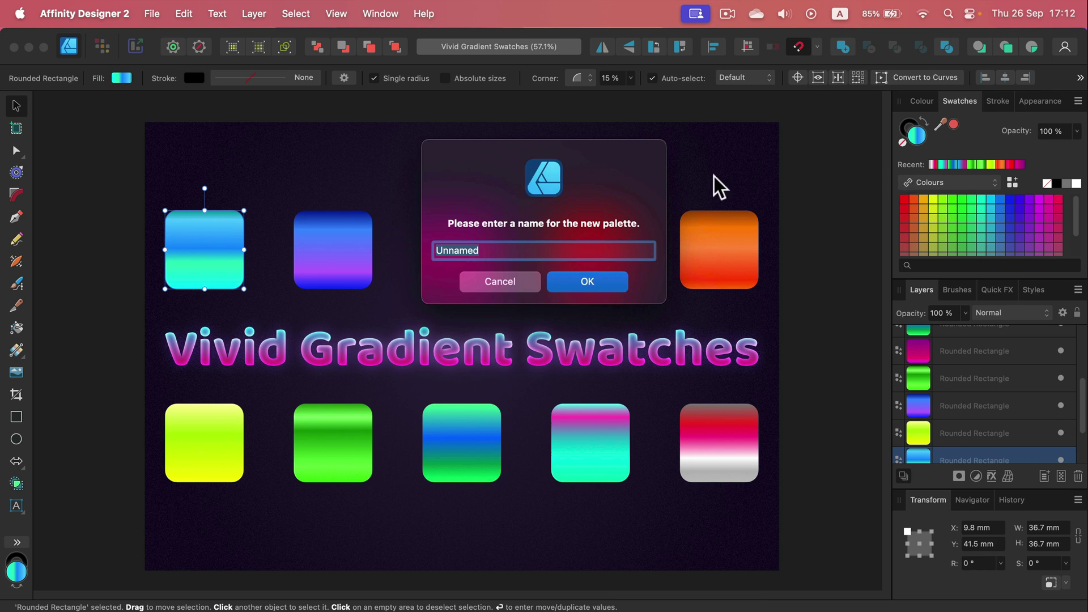
text(Vivid Gradients)
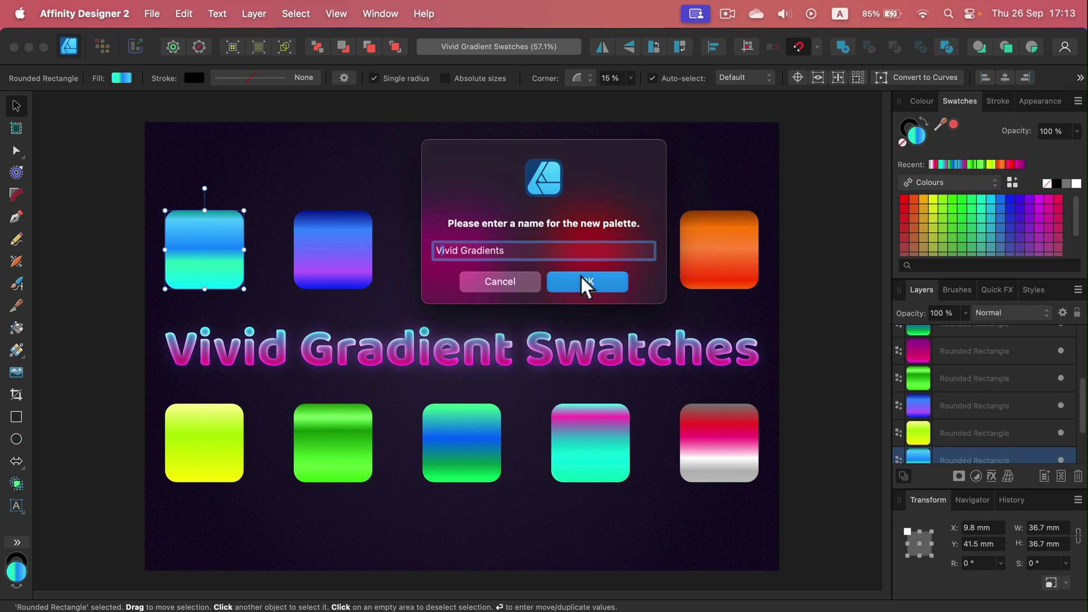
click(581, 279)
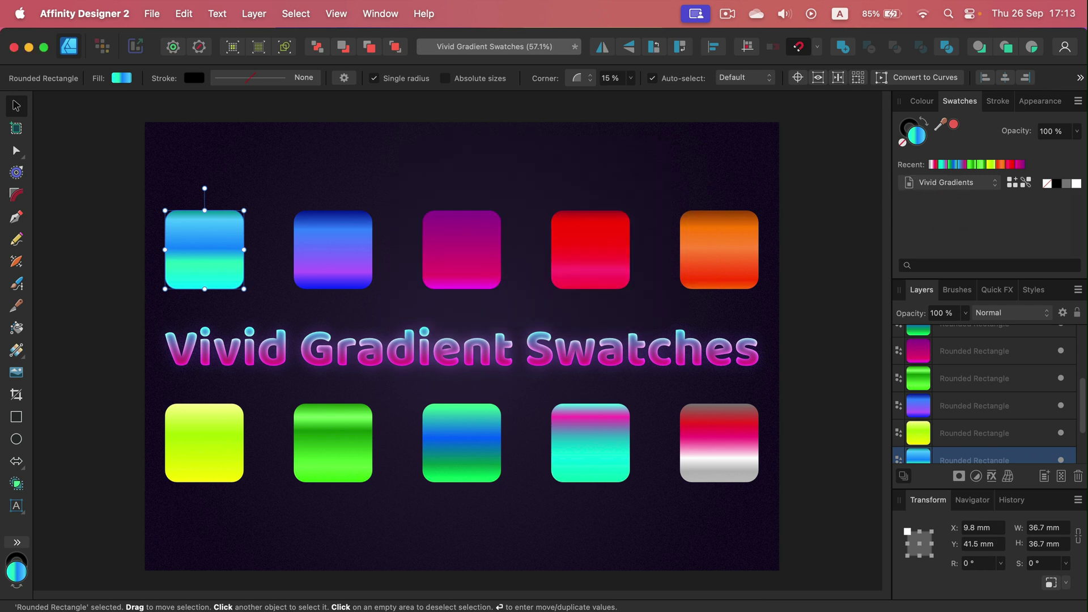
click(985, 184)
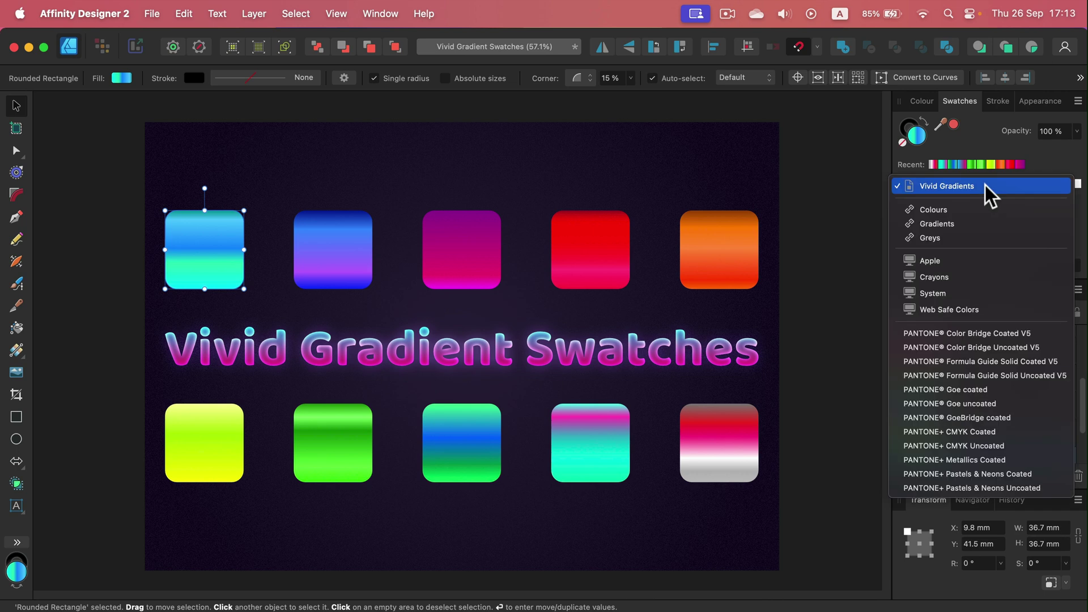
click(968, 208)
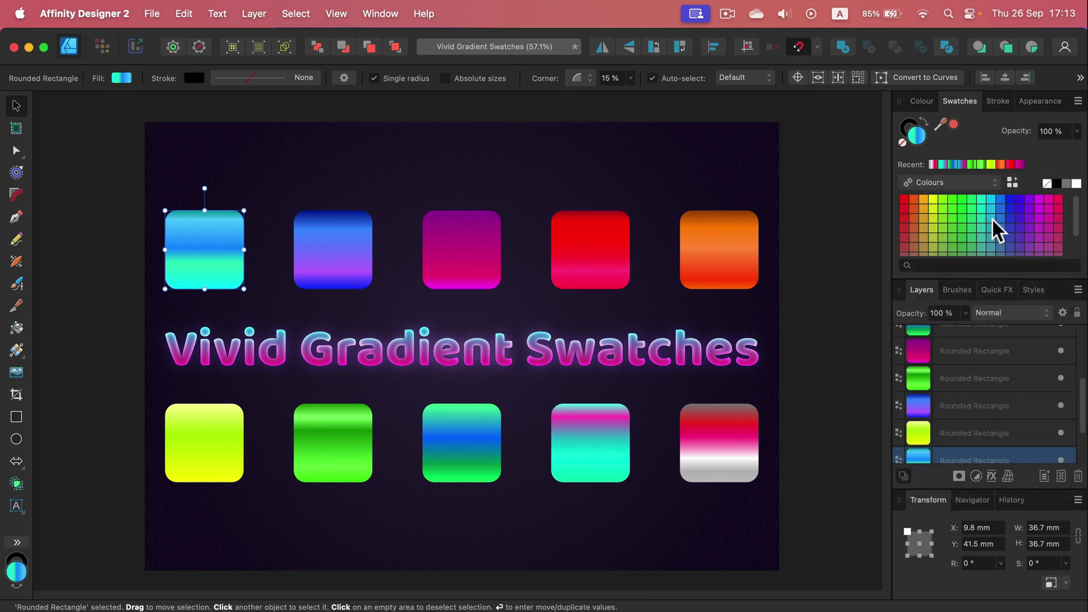
click(964, 183)
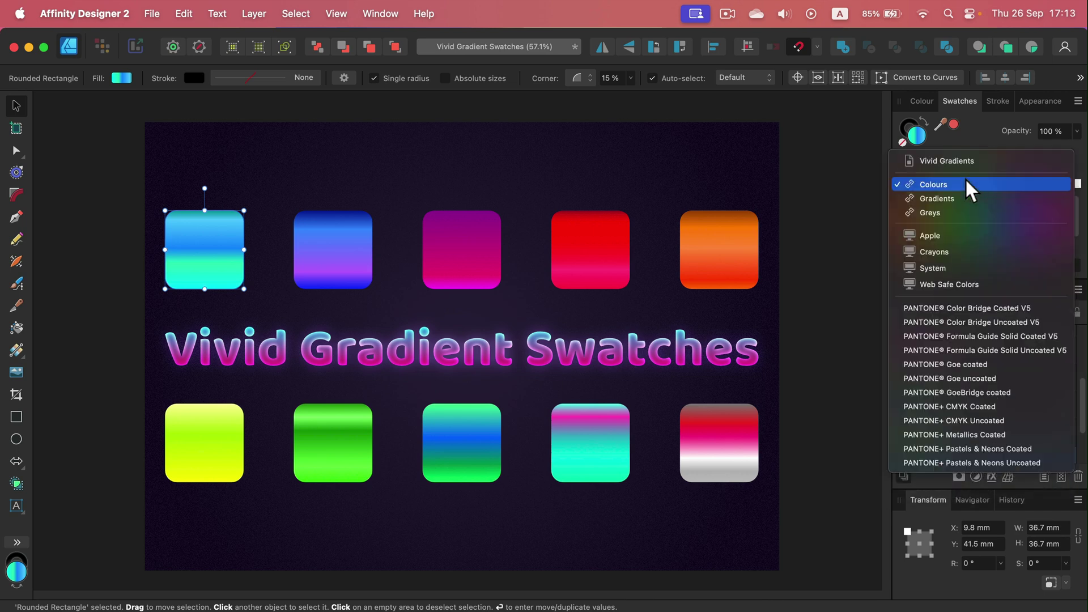
click(941, 162)
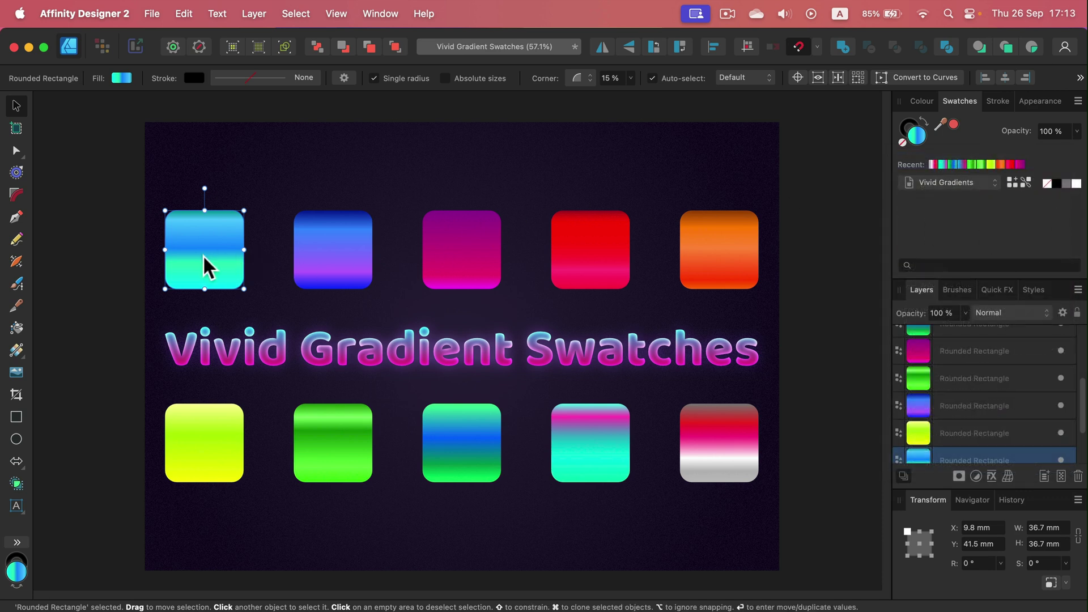
- Add the top-row gradients (cyan, blue-purple, magenta, red, yellow-green) to the palette
click(1014, 182)
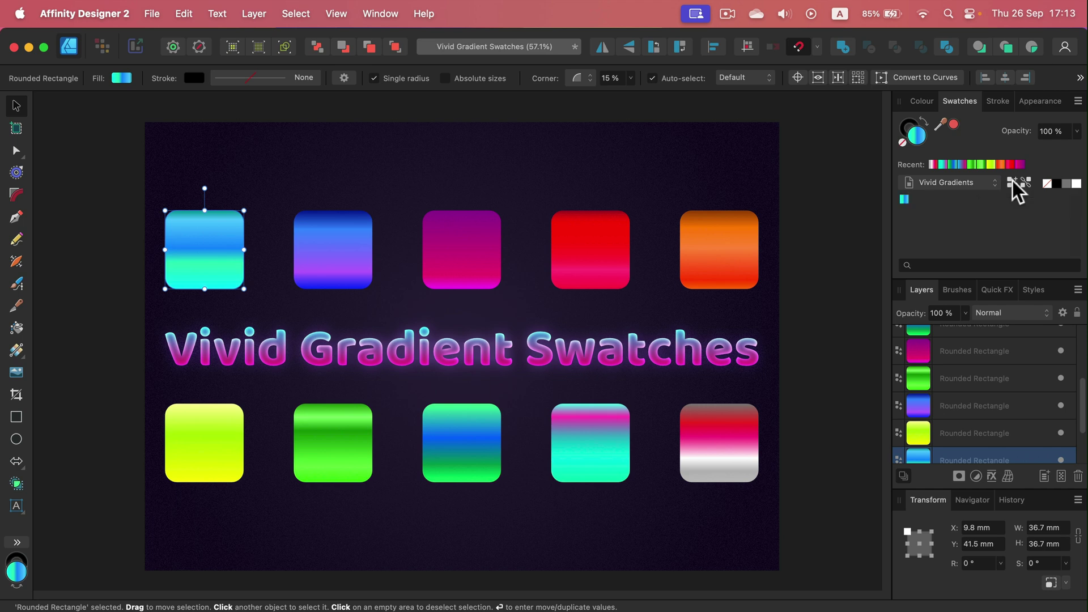
click(357, 246)
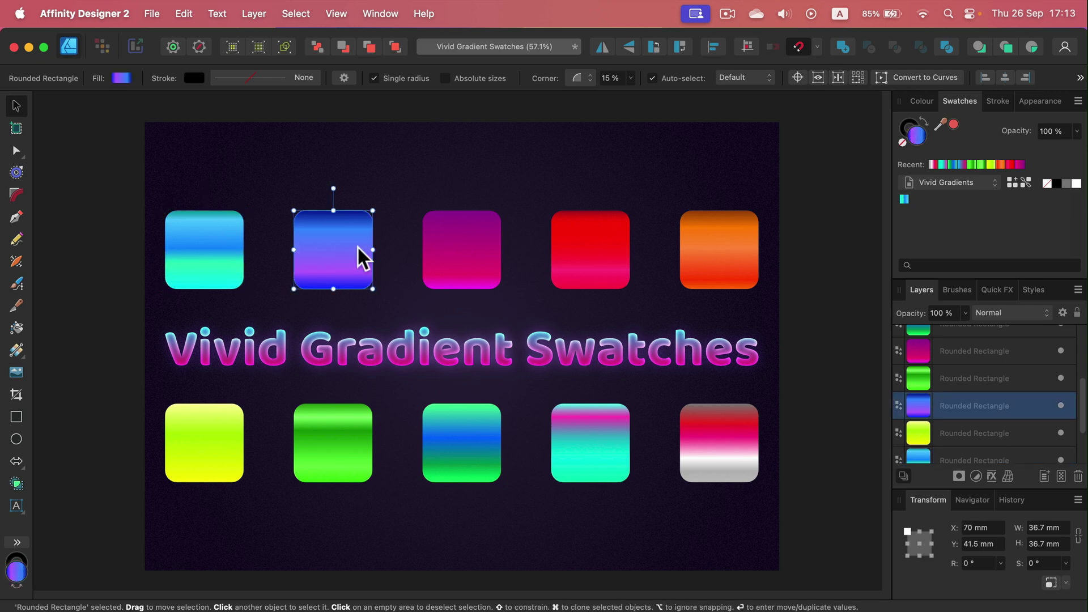
click(1015, 183)
click(487, 244)
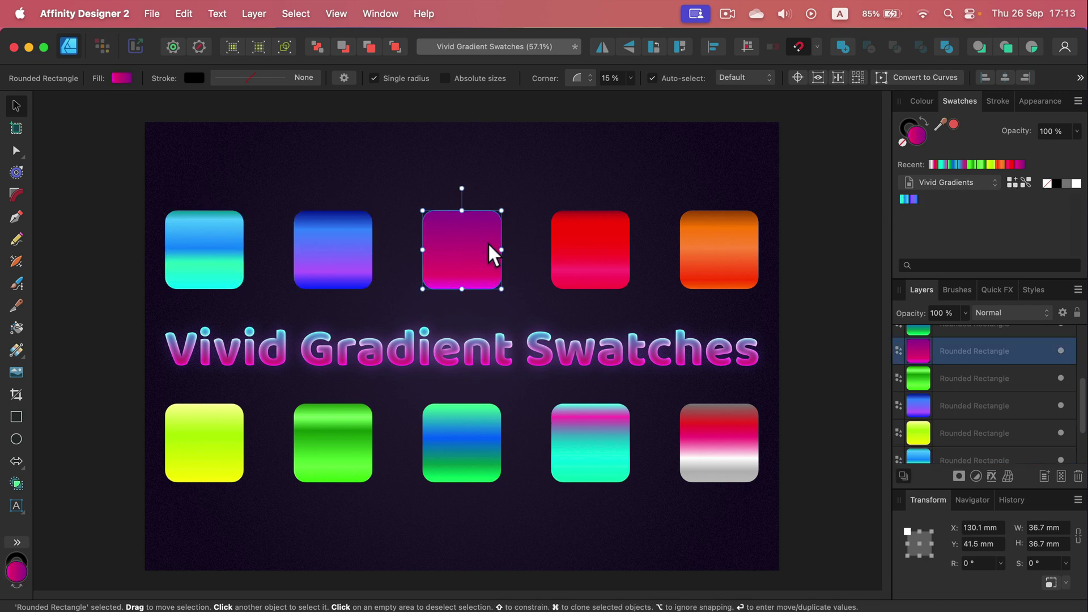
click(1014, 183)
click(596, 247)
click(1014, 183)
click(720, 249)
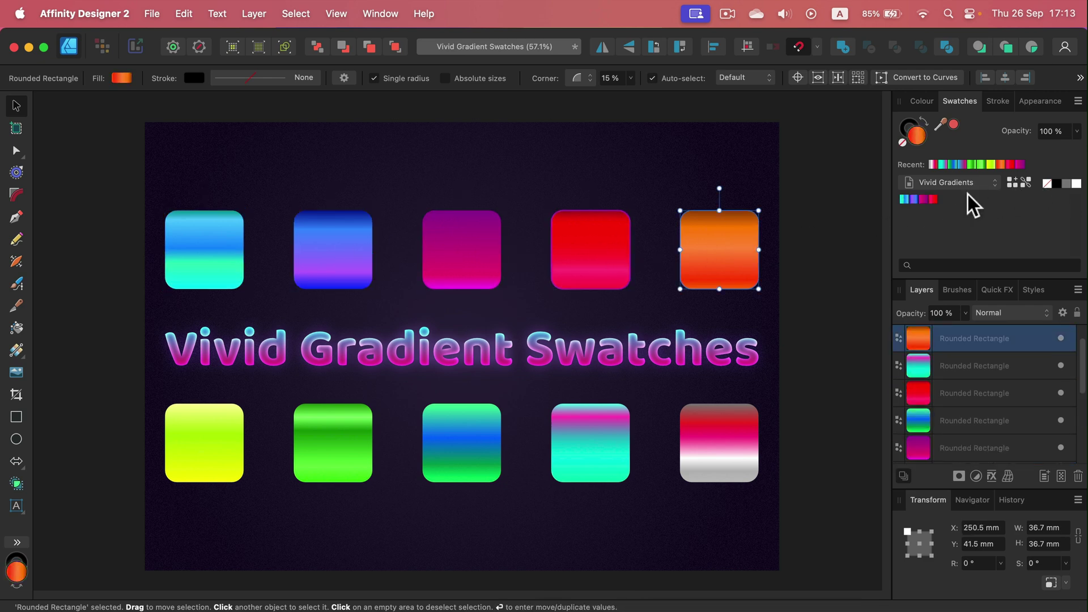
click(1014, 183)
- Add the bottom-row gradients (green, green-blue, cyan-pink, red-white) to the palette
click(205, 443)
click(1014, 183)
click(333, 442)
click(591, 442)
click(1012, 178)
click(720, 442)
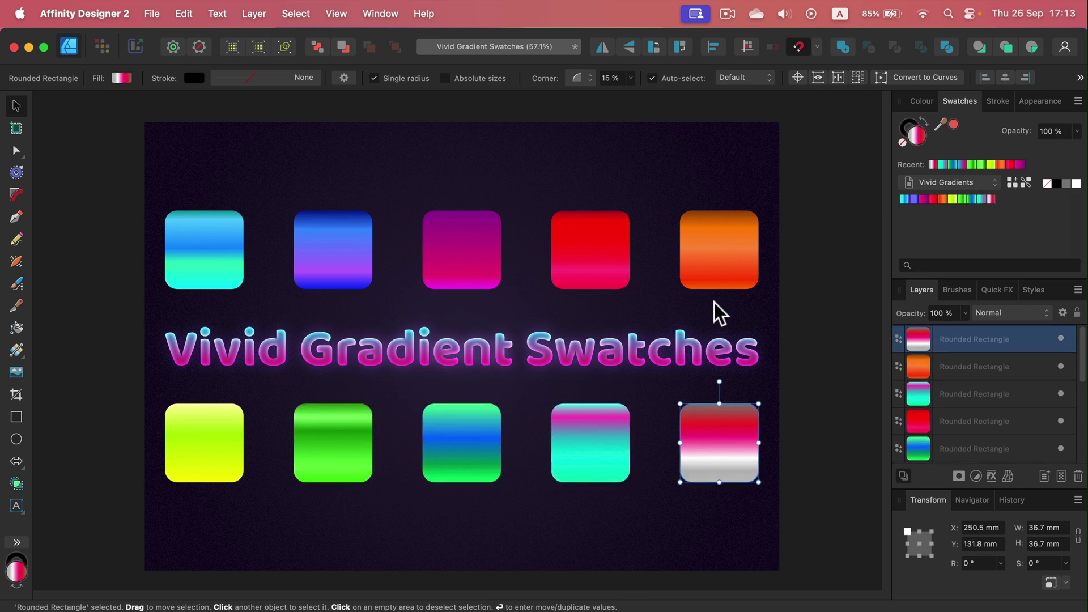
click(1013, 183)
- Draw a large rectangle over the design and try the cyan through yellow palette gradients on it
click(16, 417)
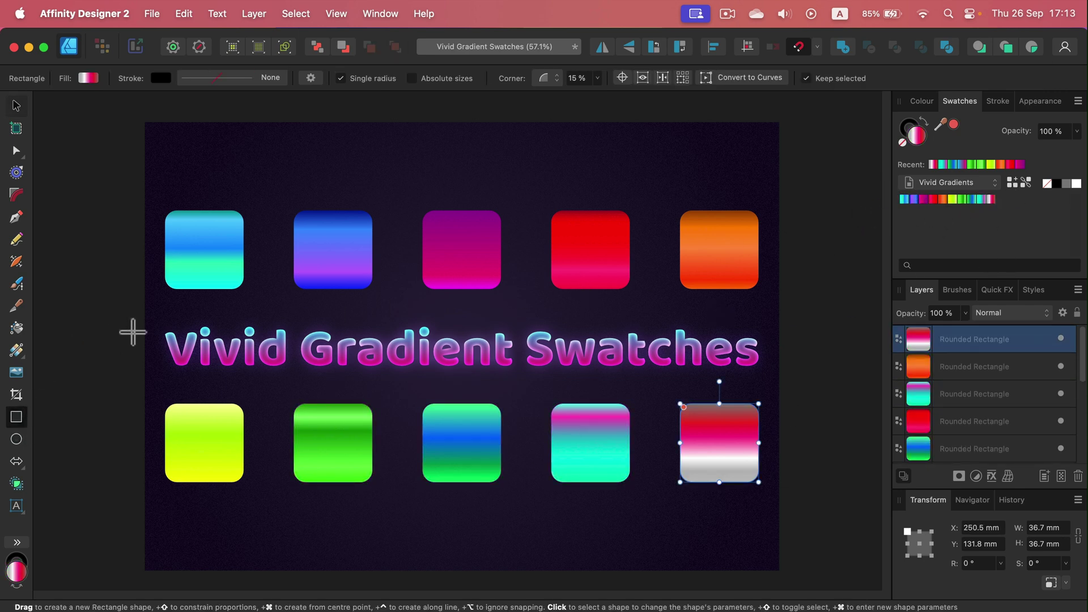
drag(320, 162, 675, 509)
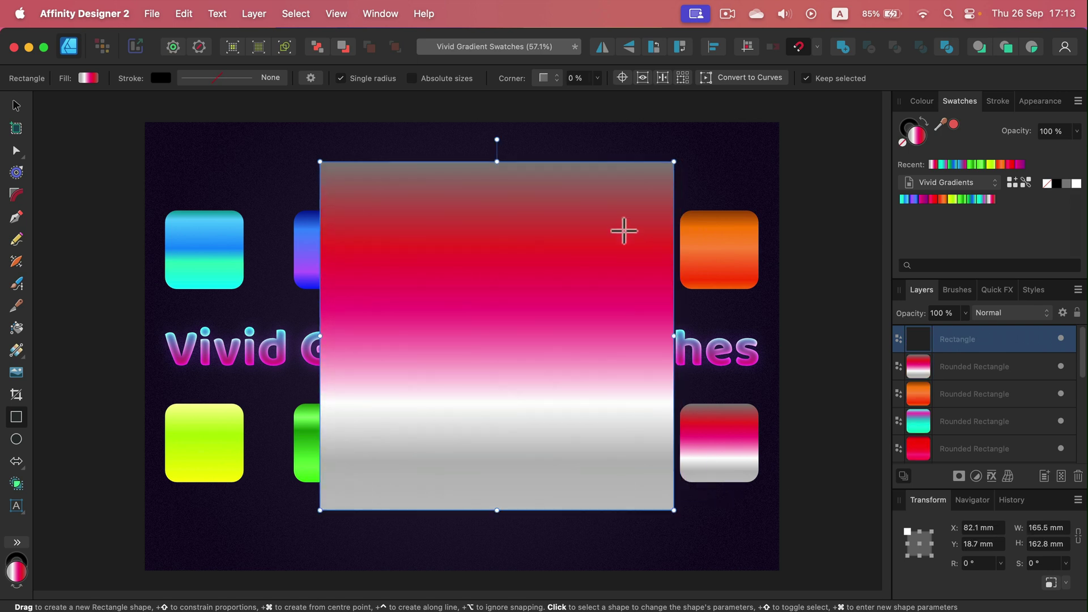
click(903, 200)
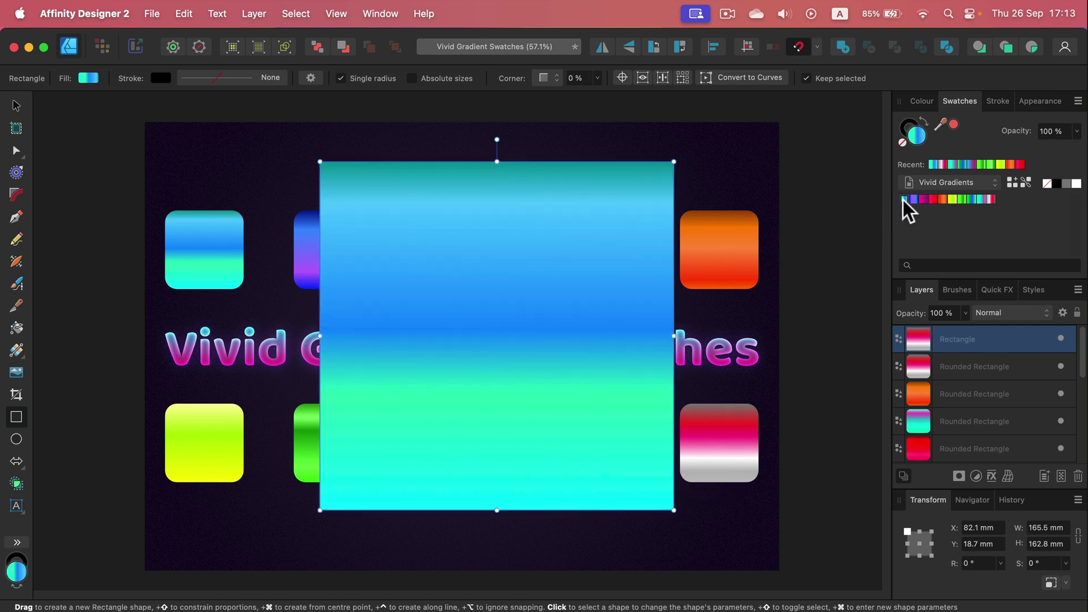
click(914, 199)
click(928, 199)
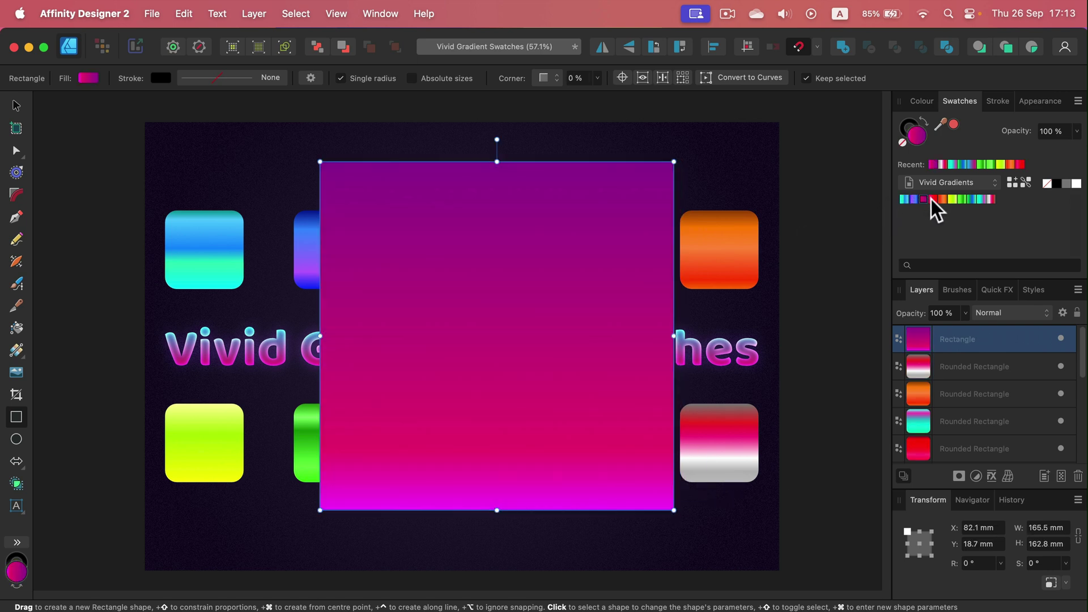
click(934, 199)
click(944, 200)
click(953, 200)
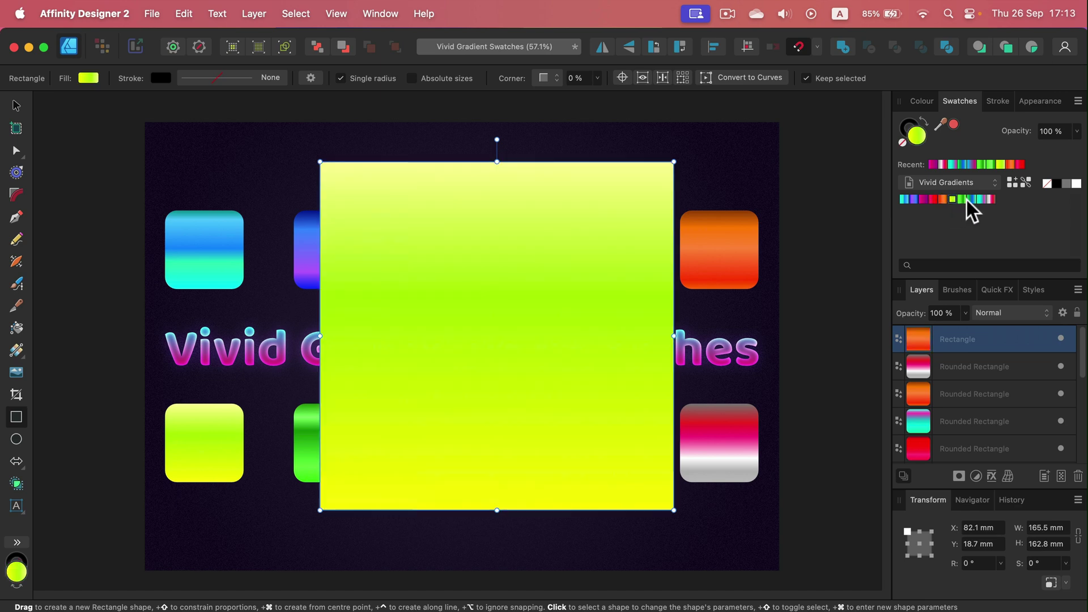
- Fill the rectangle with the green palette gradient and drag it diagonally across the shape
click(969, 200)
click(962, 199)
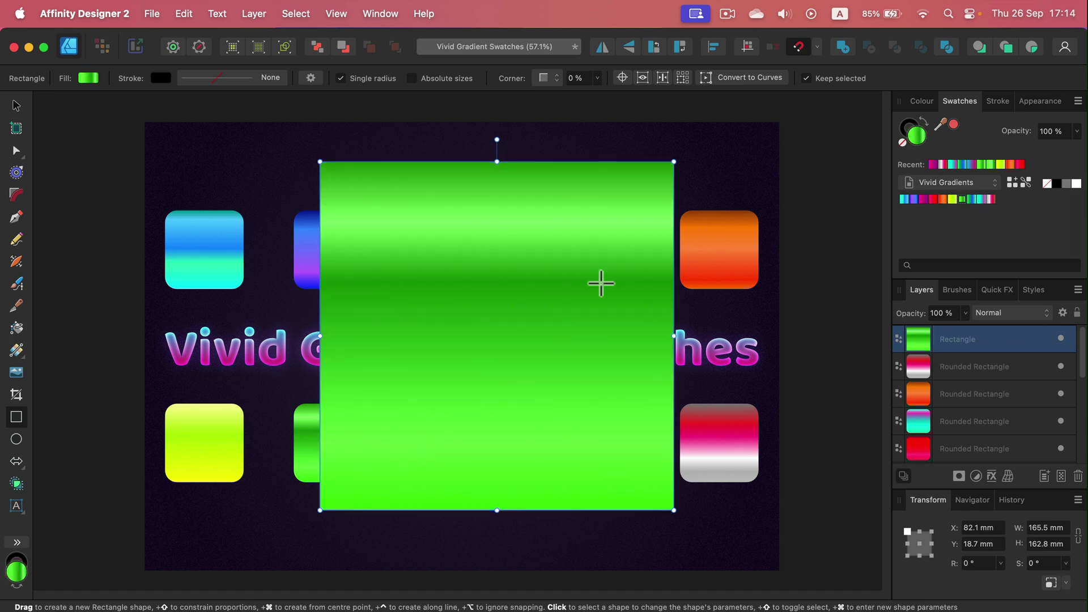
click(16, 351)
drag(631, 180, 433, 345)
- Try an elliptical gradient on the square and add it to the palette
click(200, 75)
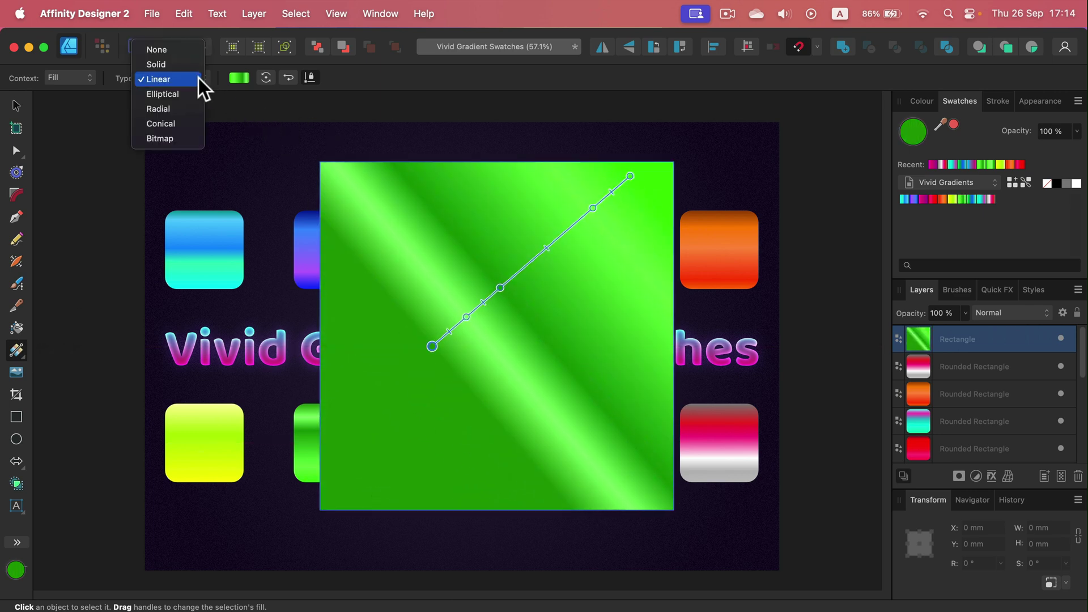
click(174, 97)
drag(423, 242, 603, 378)
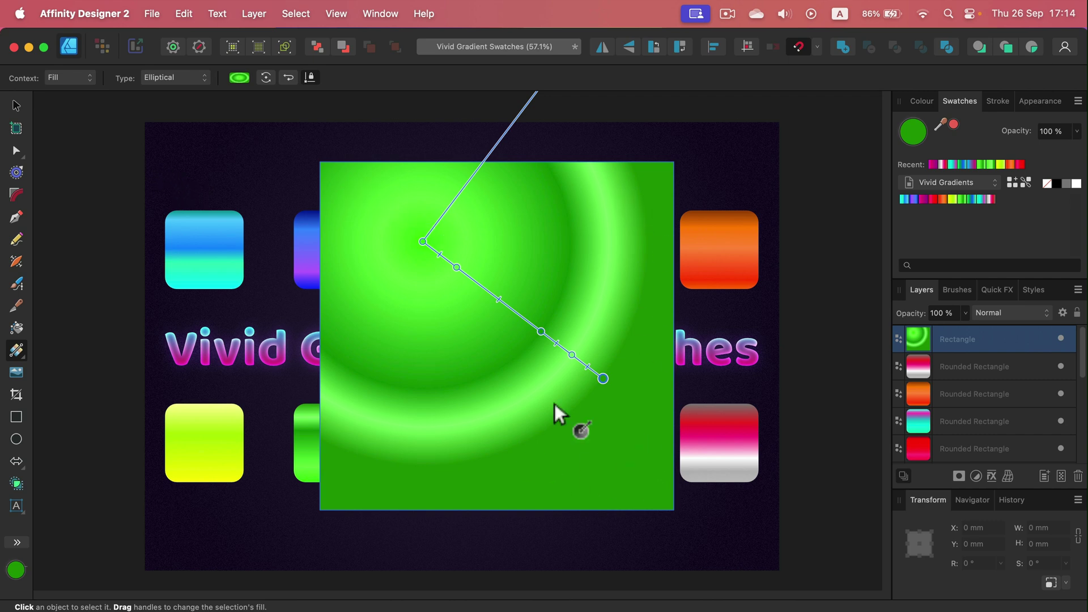
click(1012, 182)
- Switch the fill back to linear and darken the green 66% gradient stop
click(171, 77)
click(173, 61)
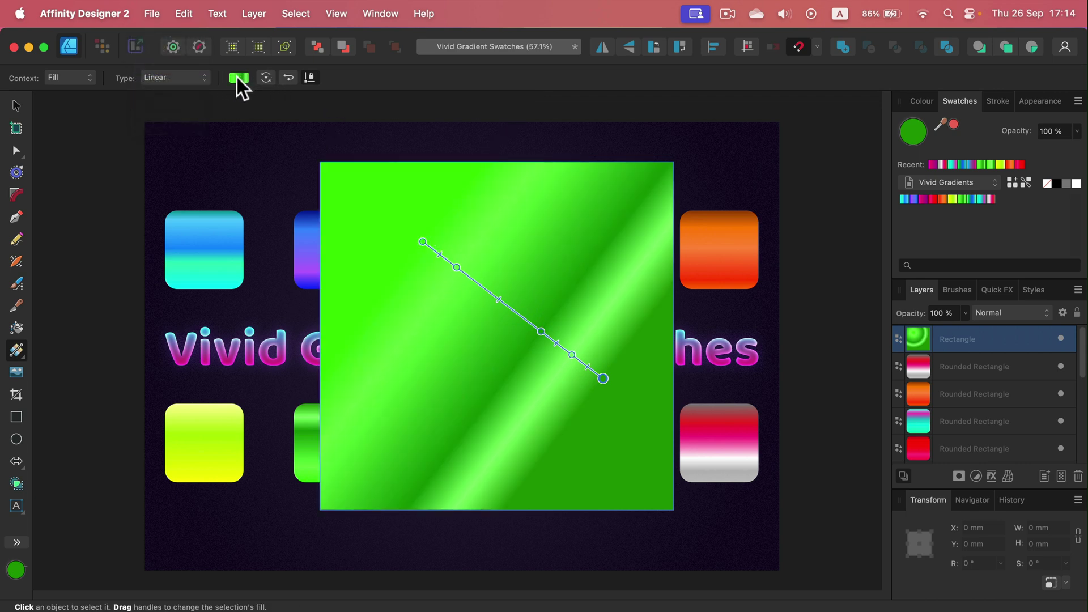
click(243, 77)
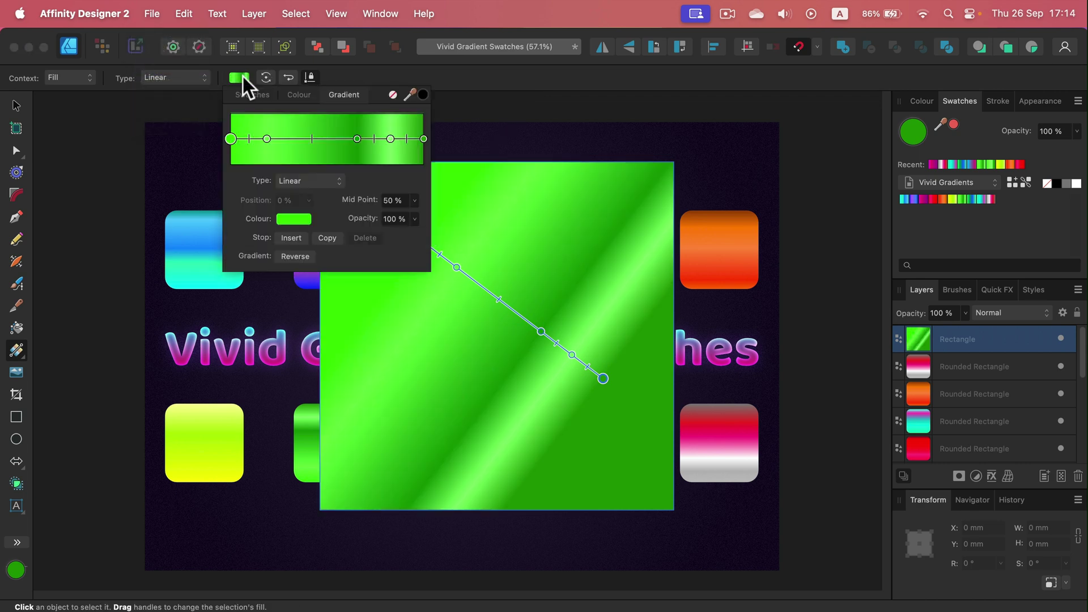
click(356, 138)
click(294, 219)
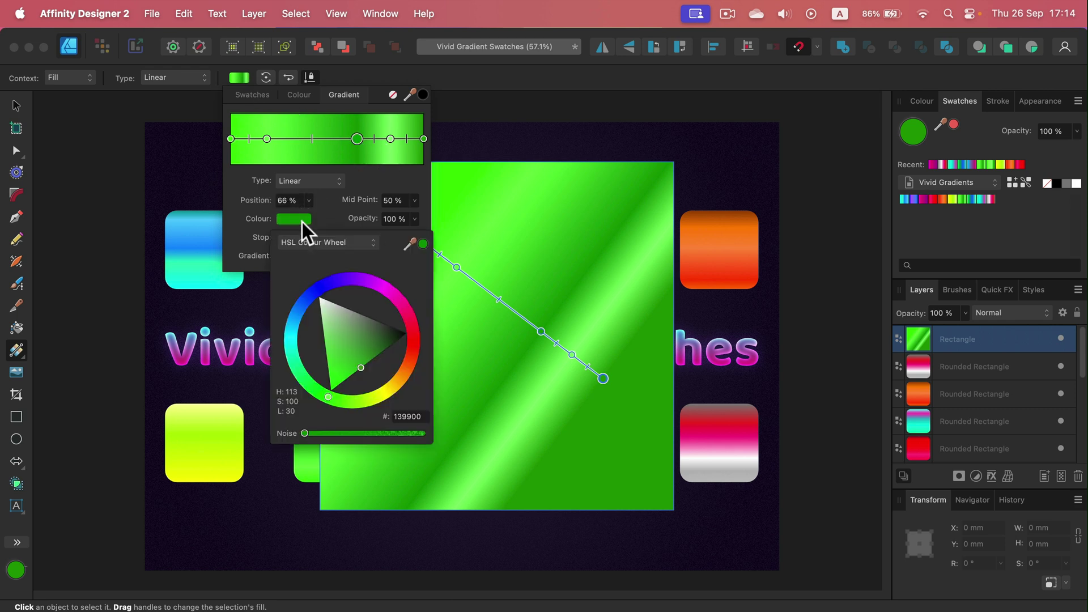
drag(372, 378, 339, 356)
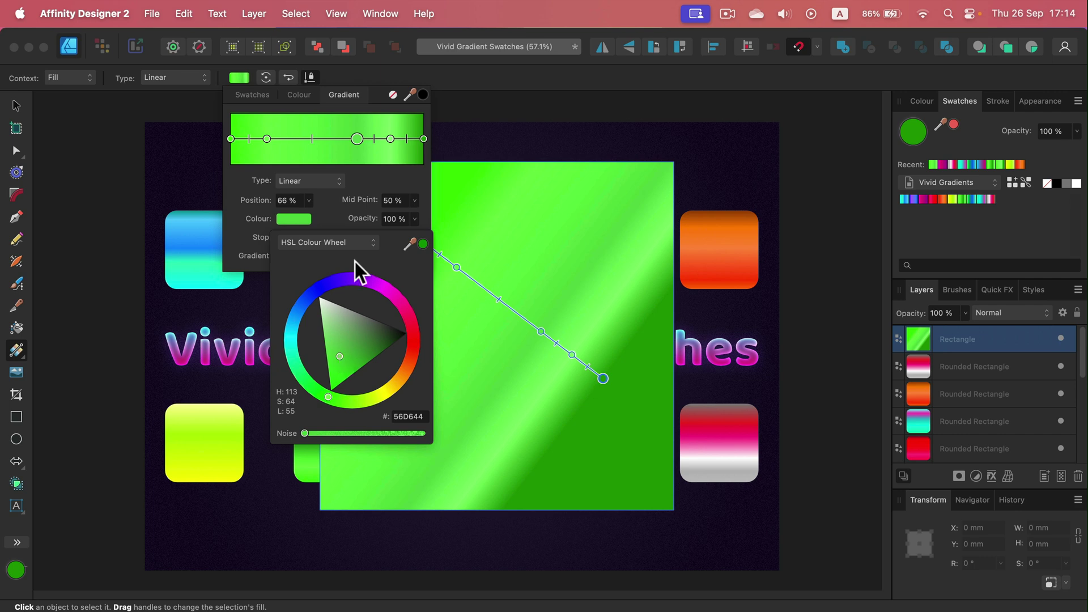
- Insert a magenta gradient stop at 49% to create a pink diagonal band
click(324, 137)
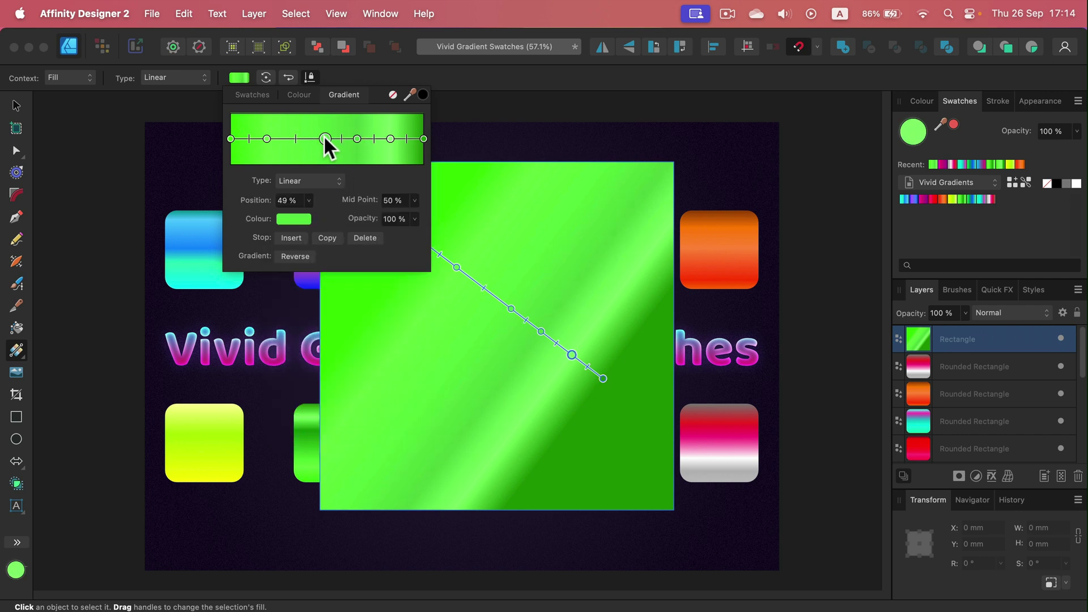
click(290, 219)
drag(344, 292, 387, 290)
click(16, 106)
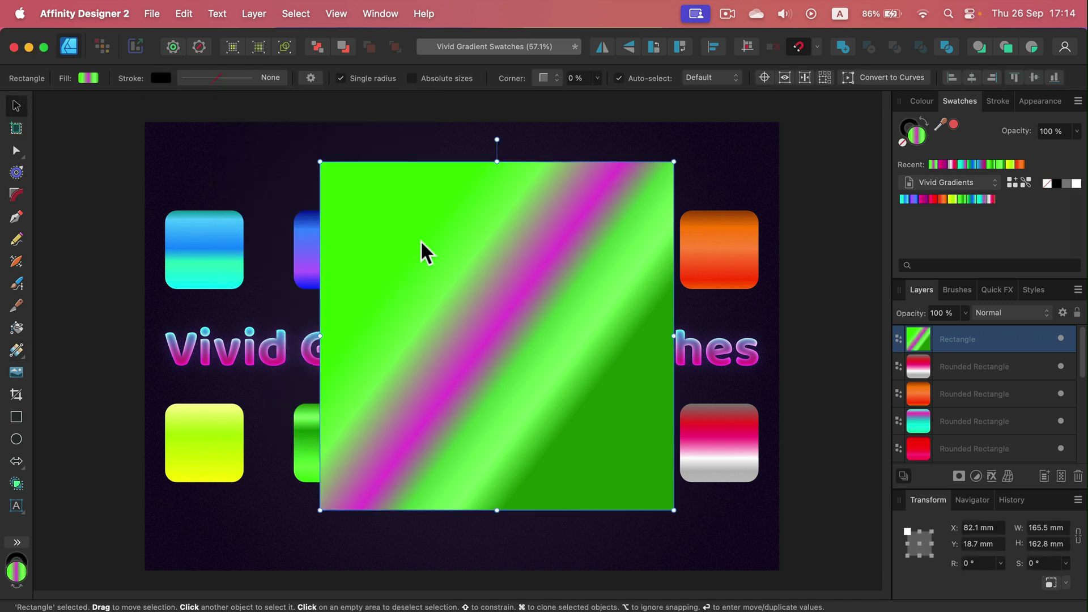
- Delete the large test rectangle, deselect, and export the Vivid Gradients palette to a file
key(Delete)
click(818, 183)
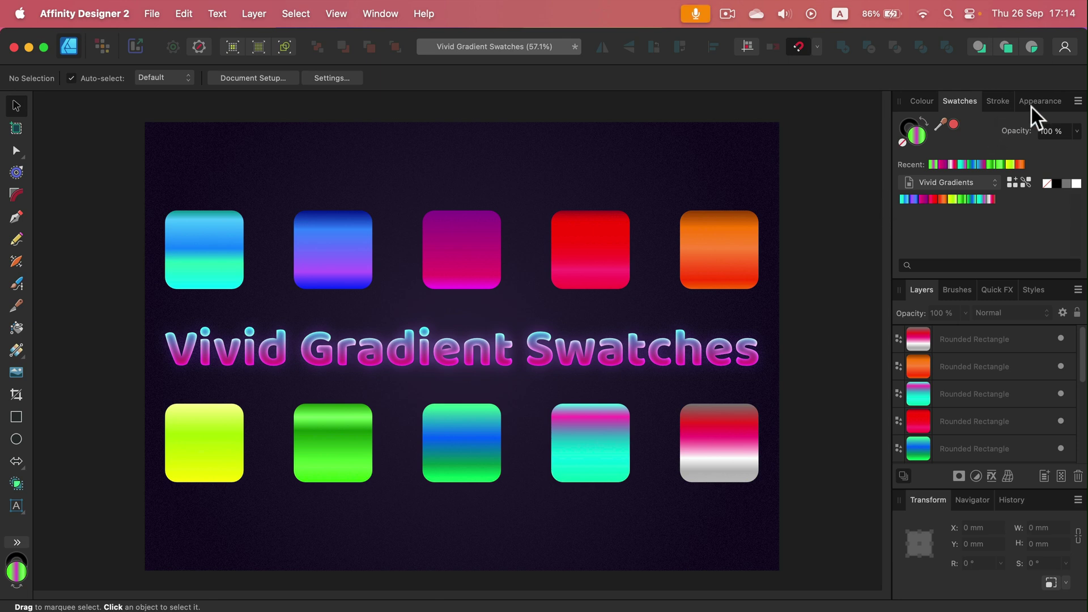
click(1078, 101)
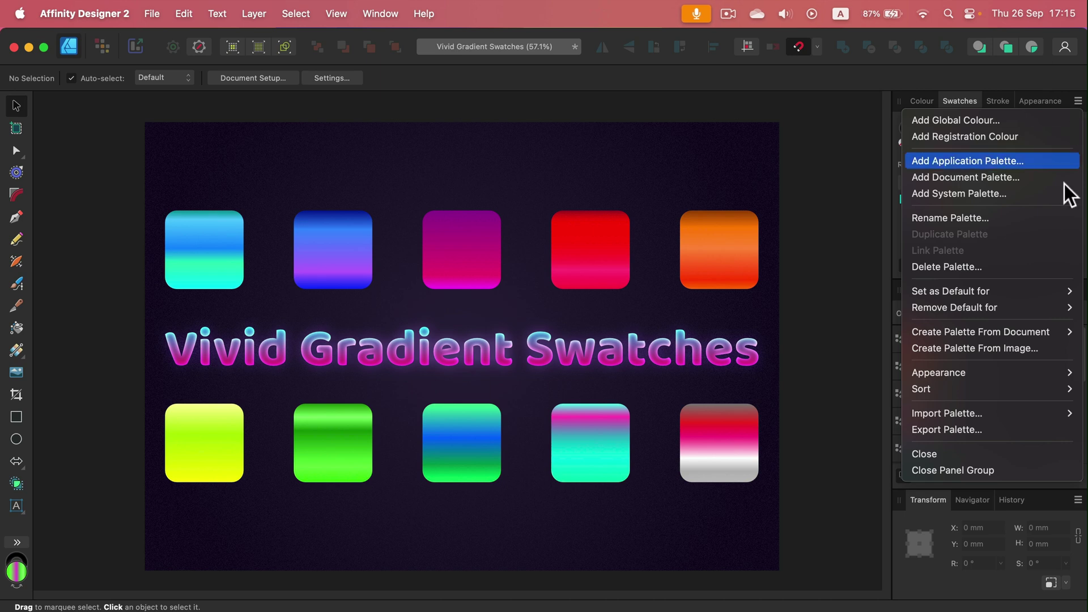
click(972, 431)
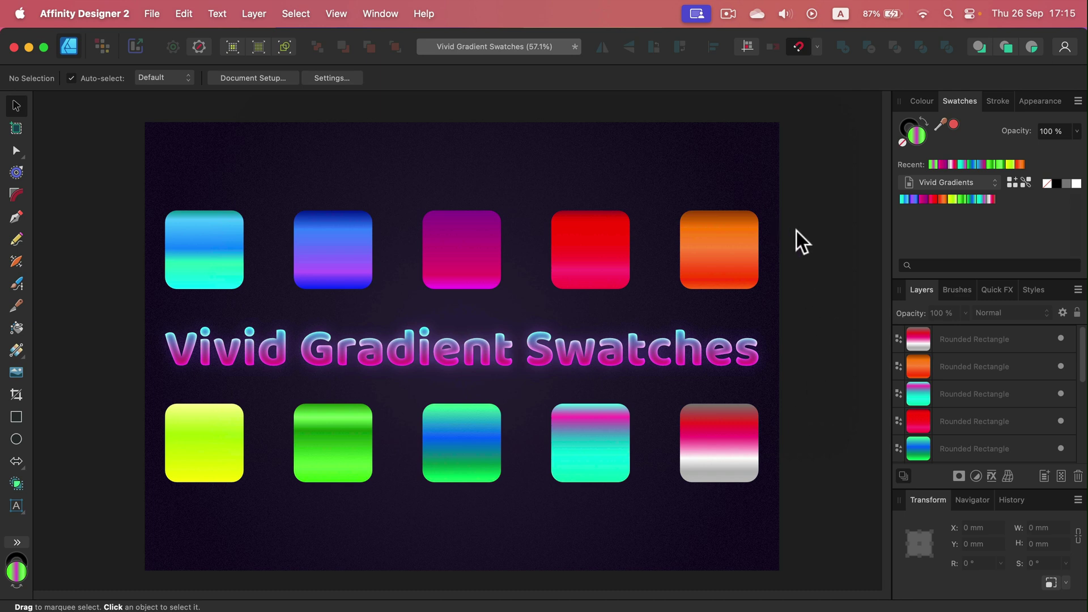
- Delete the Vivid Gradients palette, then bring up the Import Palette options
click(963, 180)
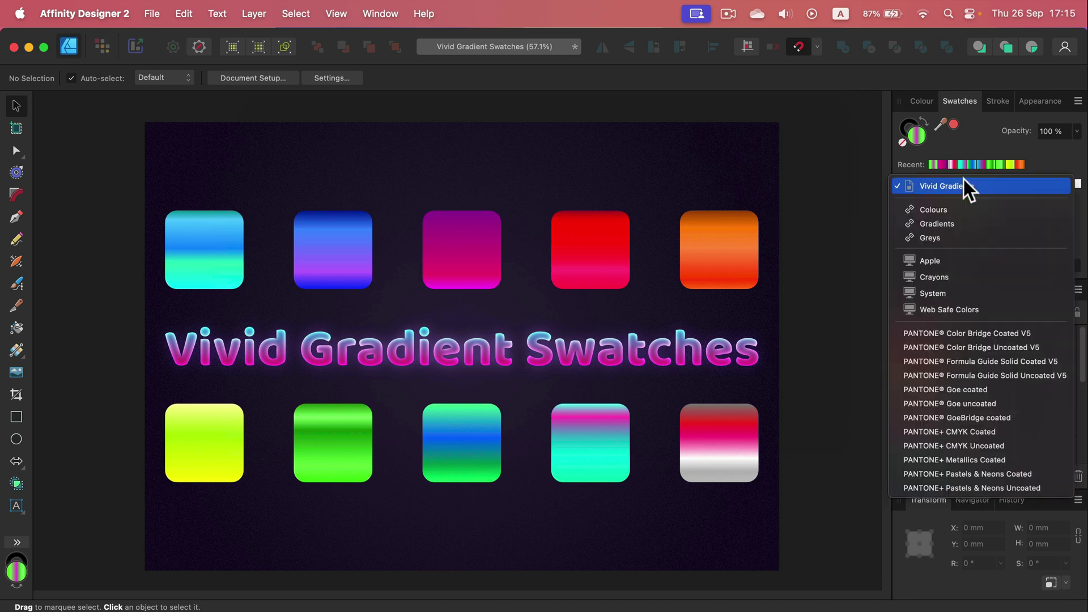
click(1040, 145)
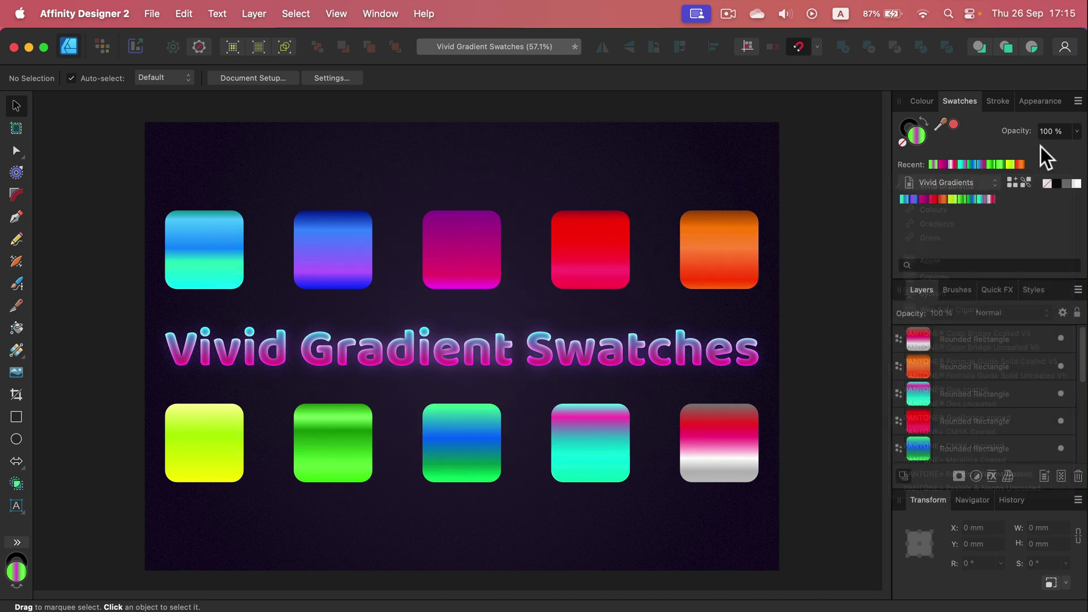
click(1078, 101)
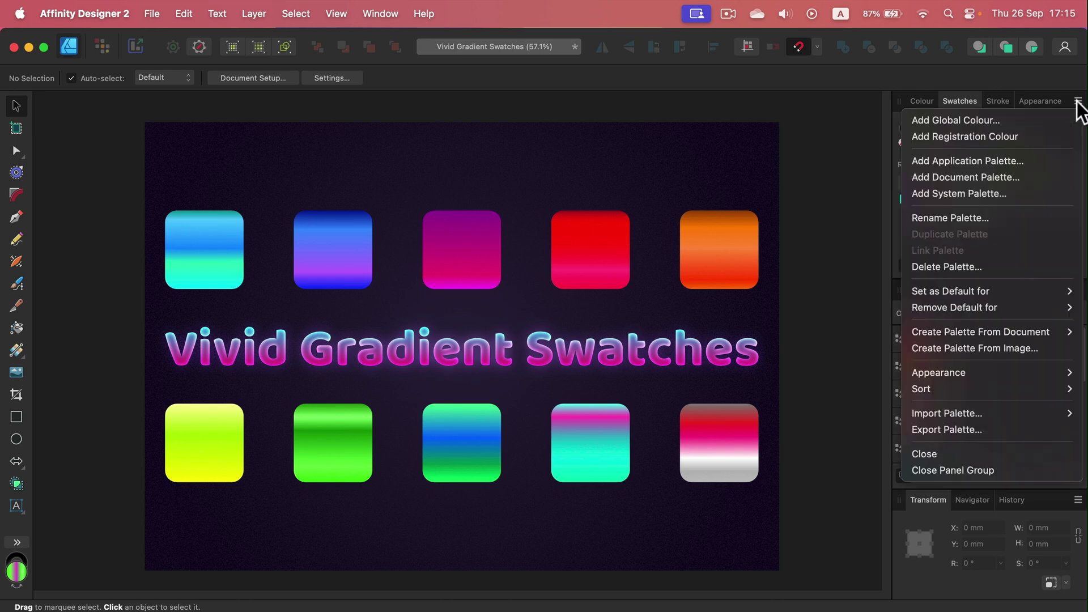
click(967, 270)
click(620, 381)
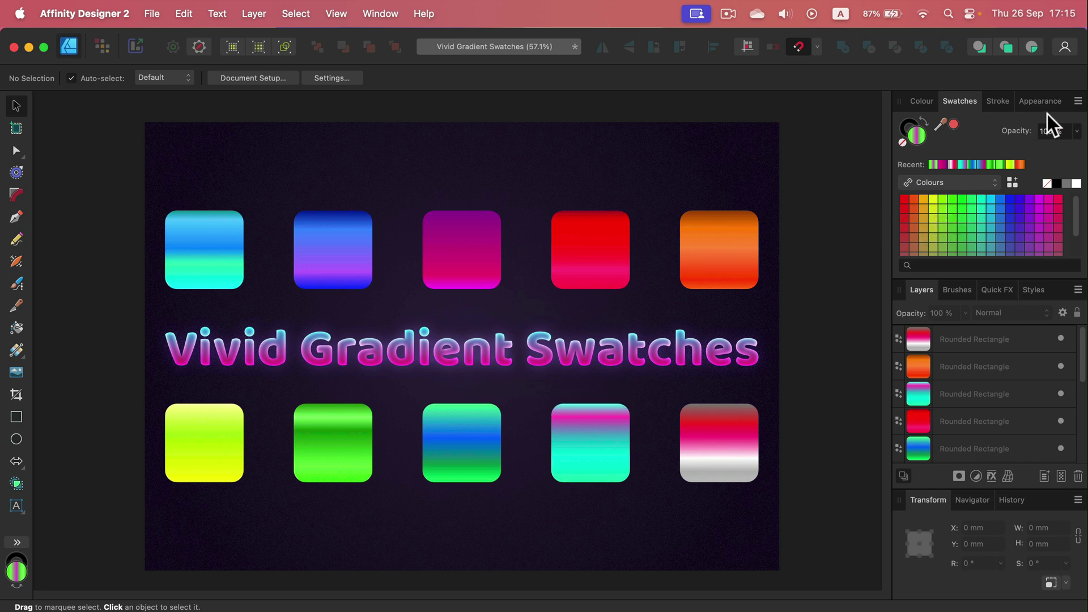
click(1078, 103)
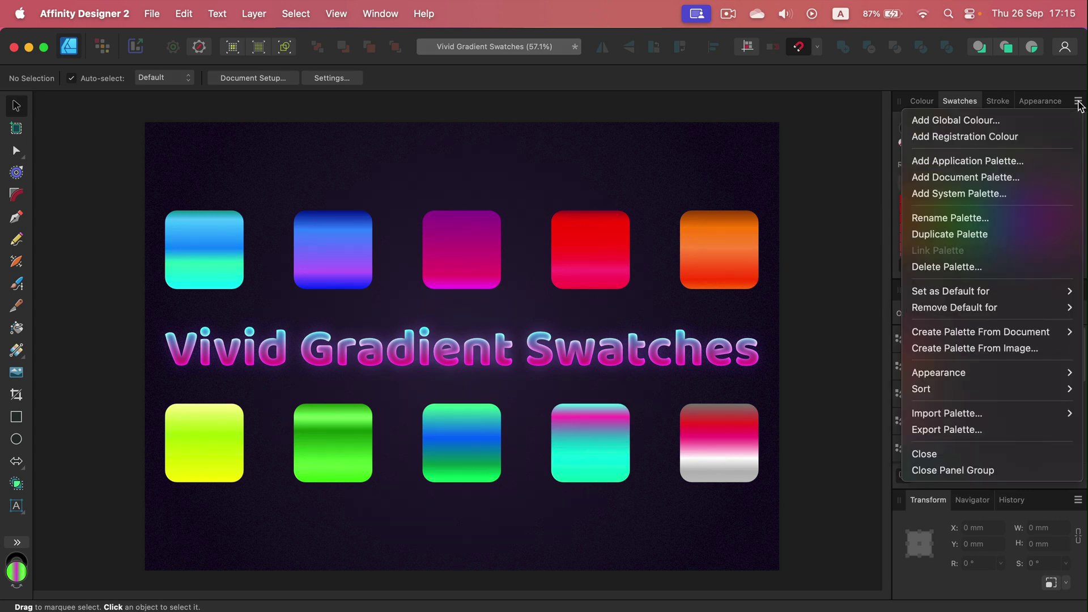
mouse_move(976, 419)
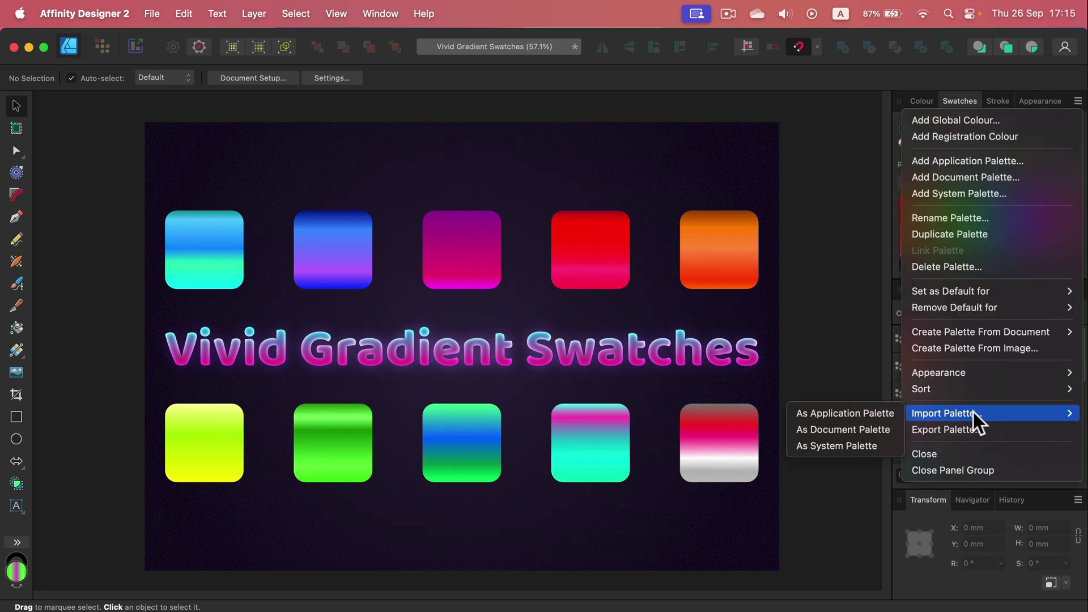
- Import the exported Vivid Gradients .afpalette file as a document palette and check it is listed
click(833, 433)
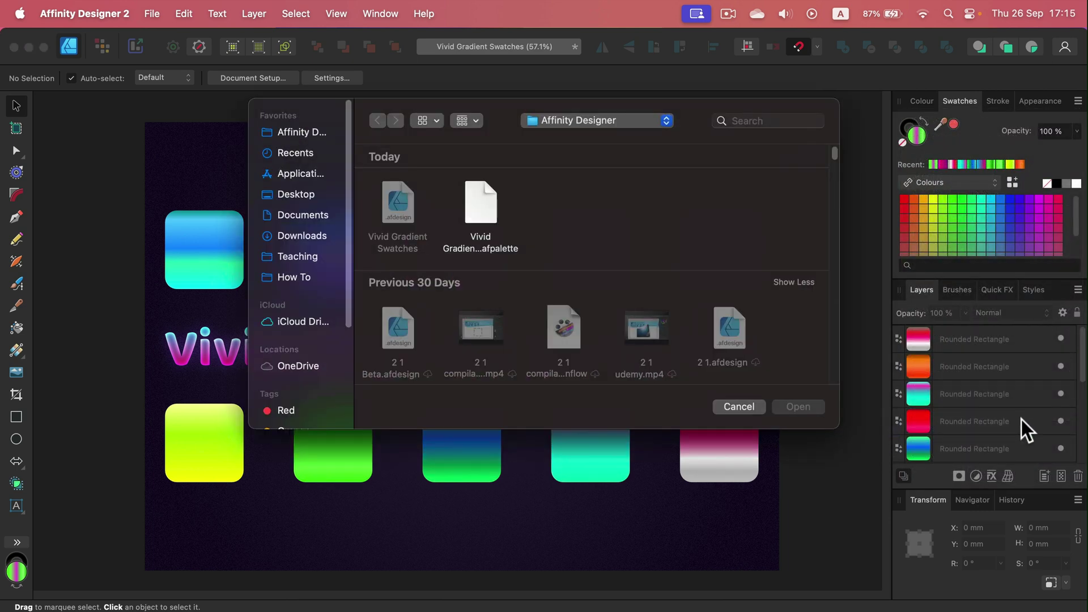
click(476, 218)
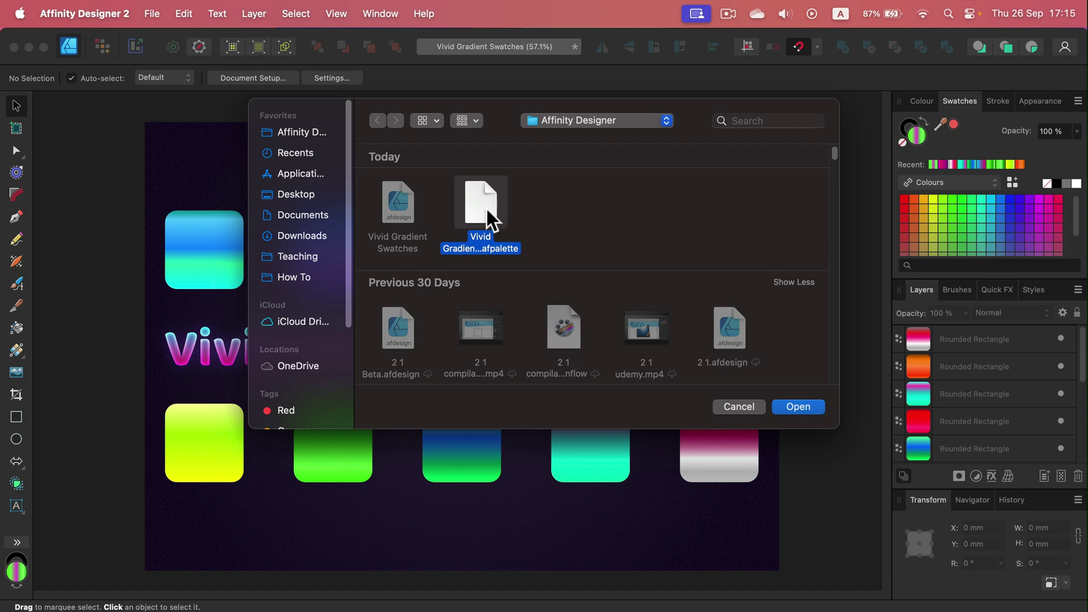
click(802, 410)
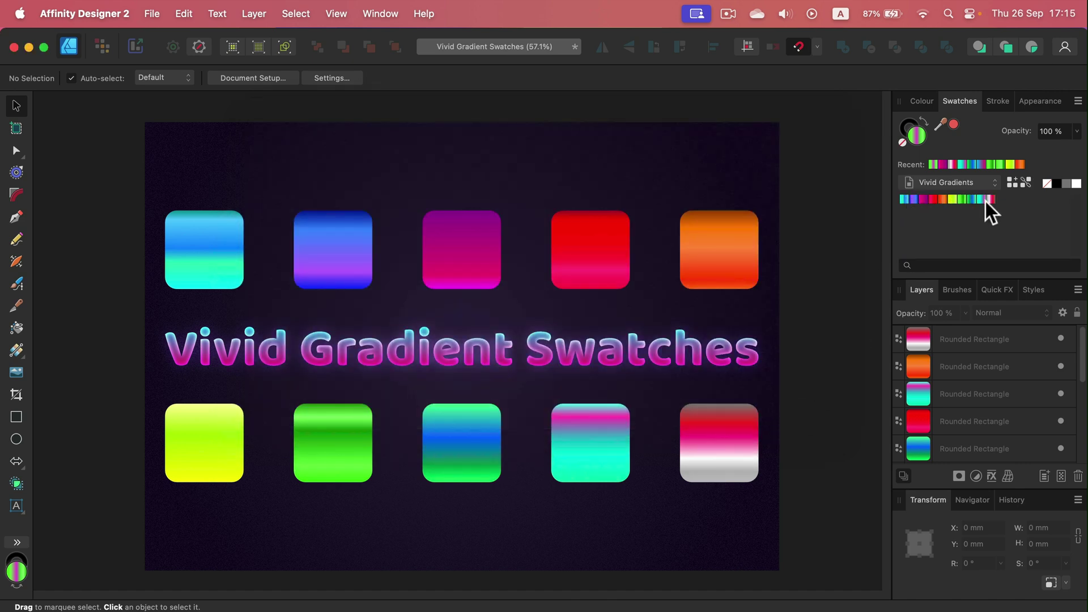
click(970, 182)
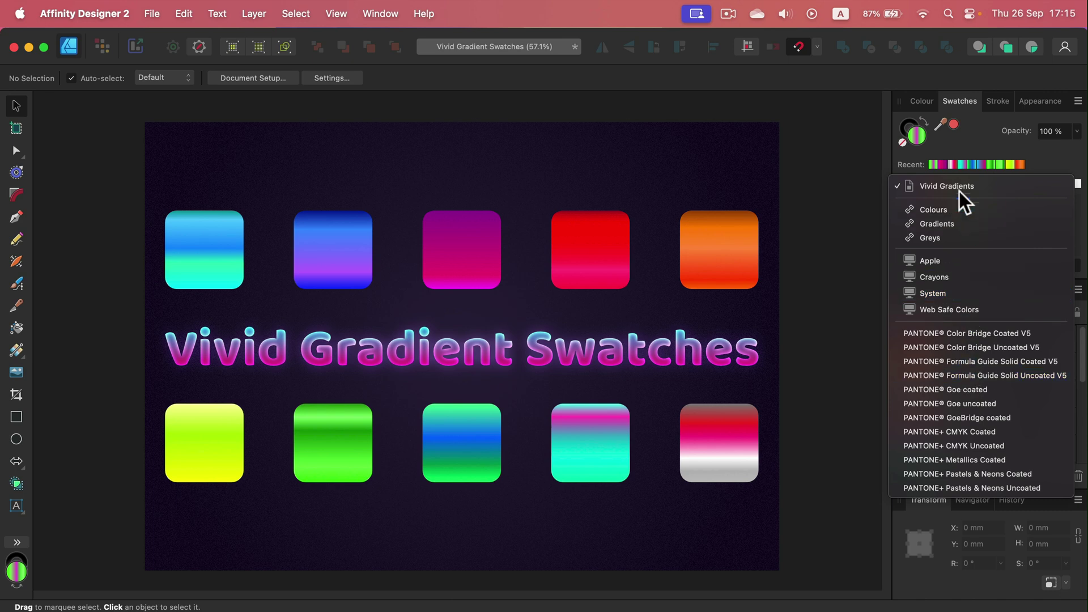
click(962, 190)
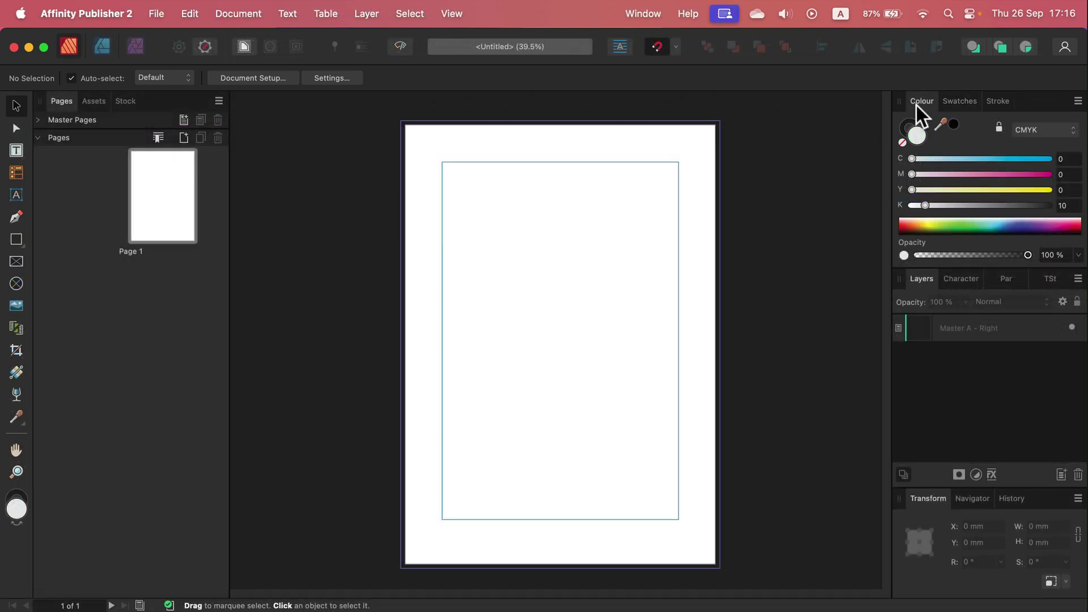
- Import the Vivid Gradients .afpalette file from the Swatches panel in Affinity Publisher
click(958, 102)
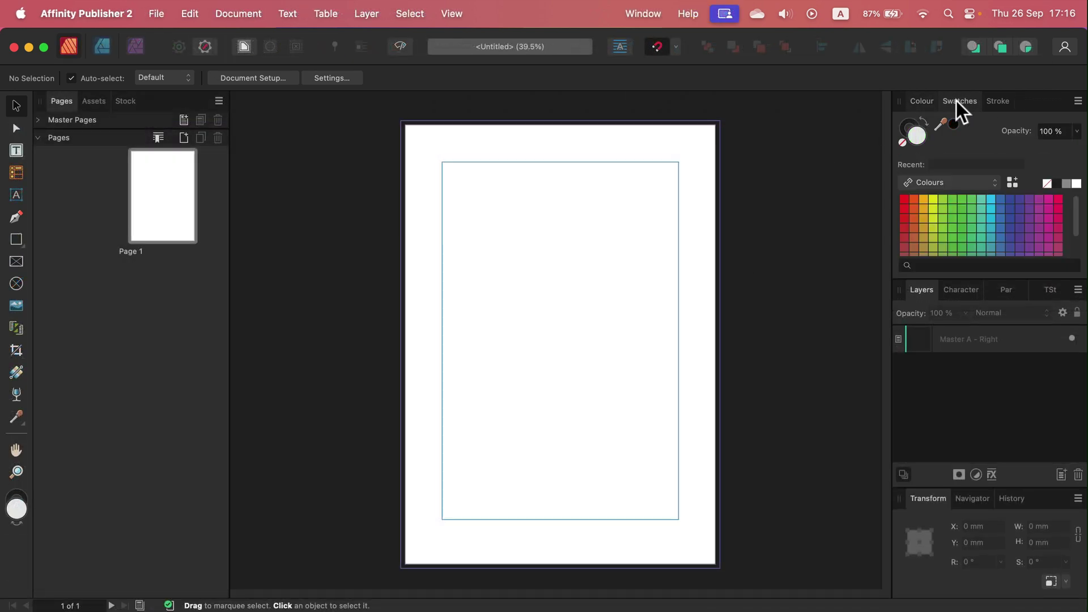
click(1078, 101)
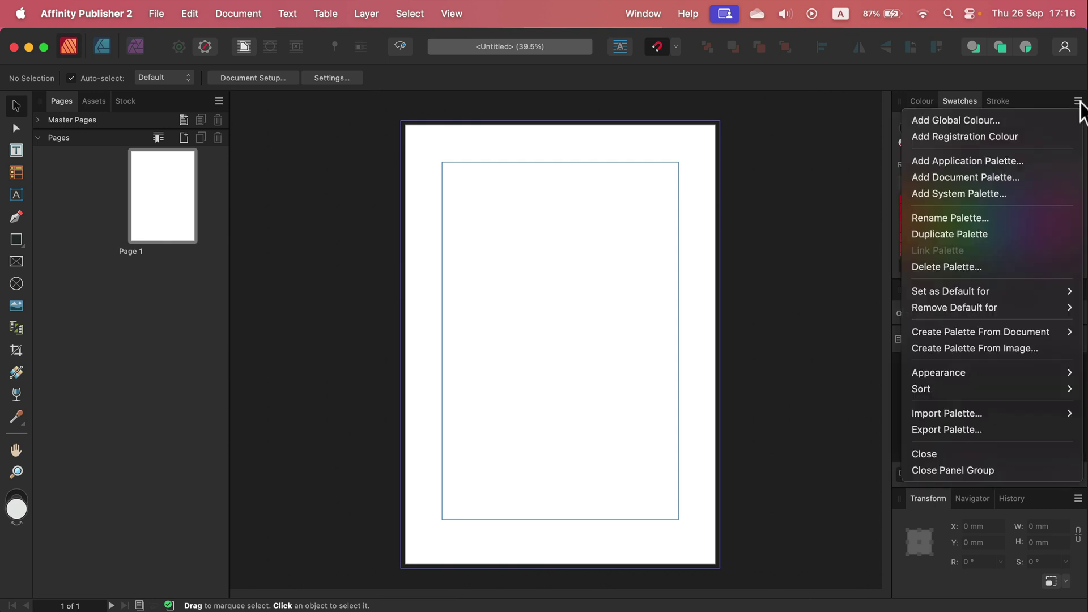
mouse_move(1009, 414)
click(839, 413)
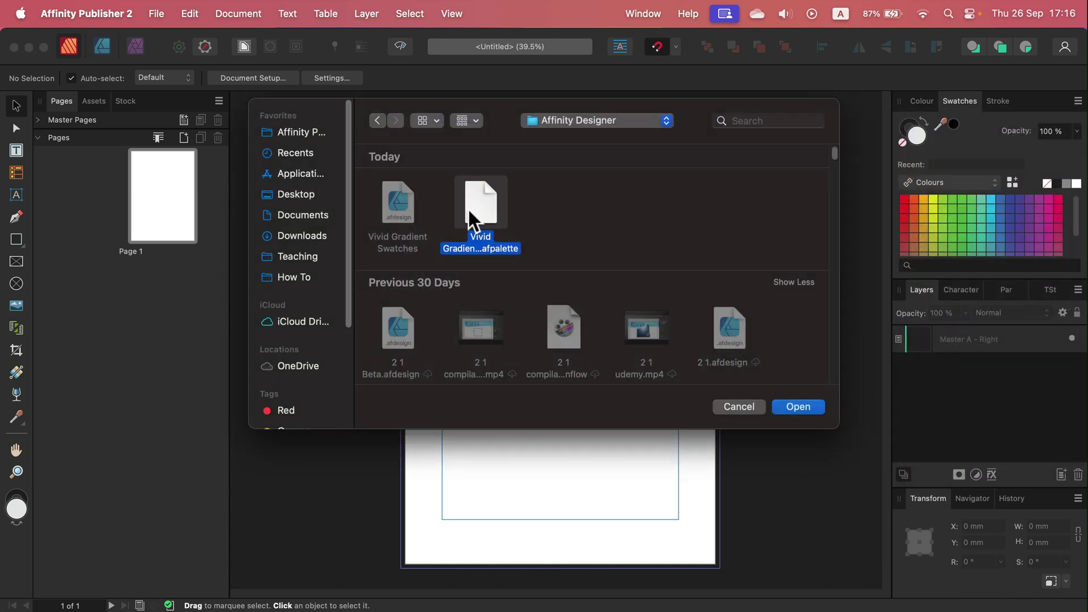
click(796, 408)
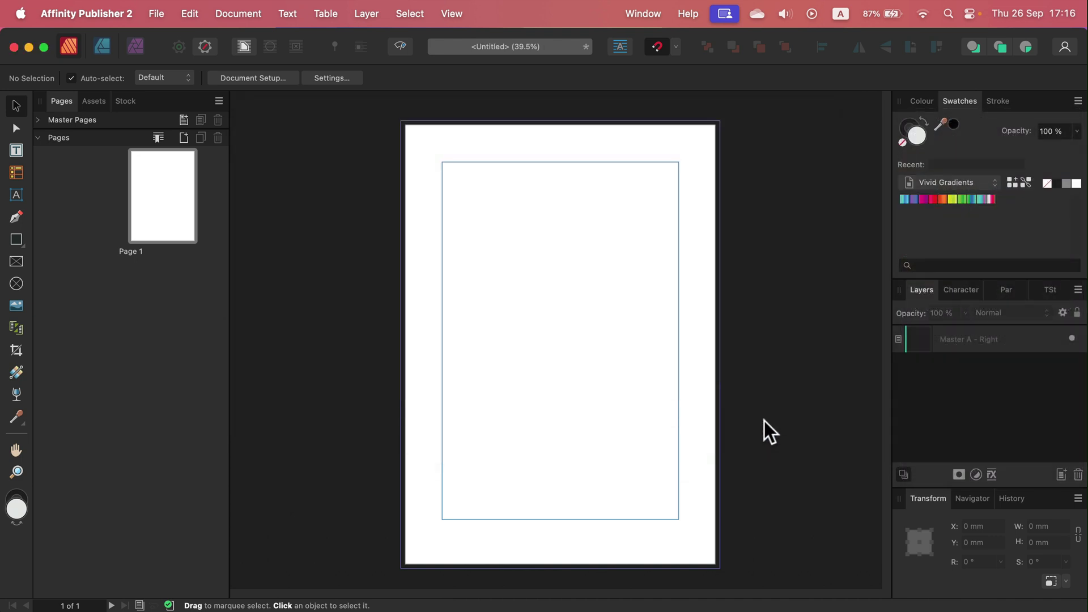